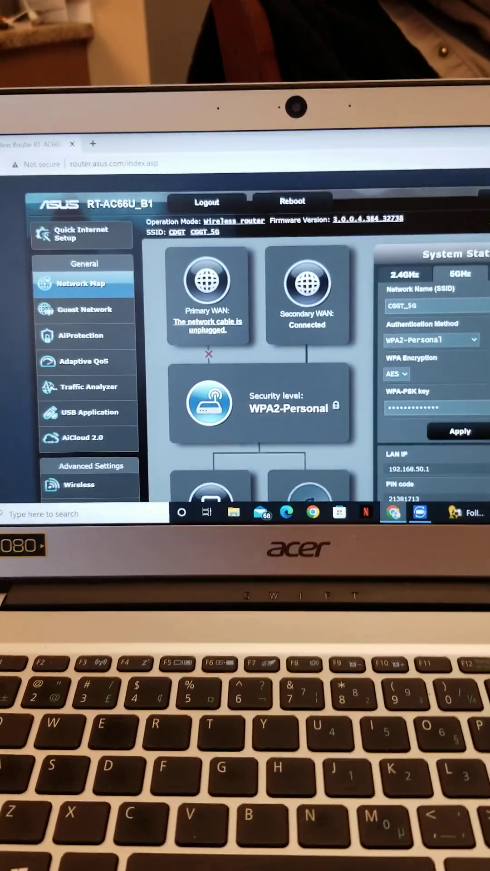
{"action": "scroll", "coordinate": [245, 340], "scroll_direction": "down", "scroll_amount": 3}
{"action": "scroll", "coordinate": [245, 340], "scroll_direction": "down", "scroll_amount": 3}
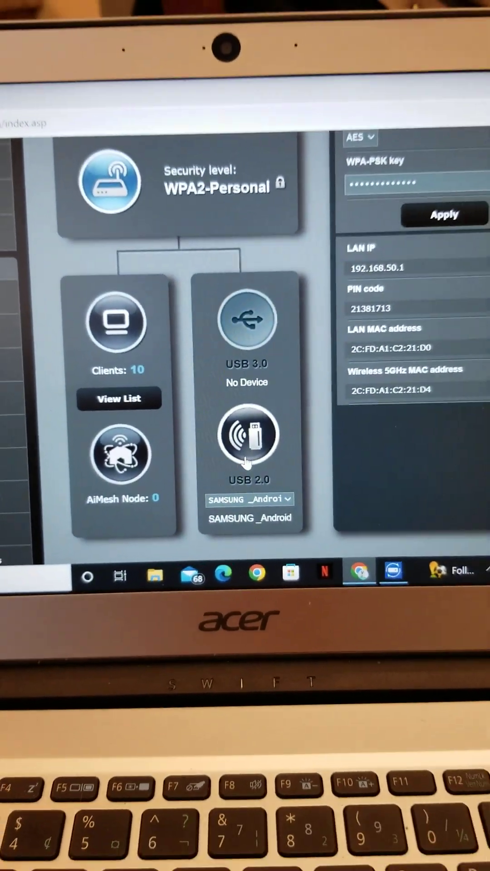
Step: Select the USB 2.0 device icon to show the SAMSUNG _Android phone modem details
{"action": "left_click", "coordinate": [261, 436]}
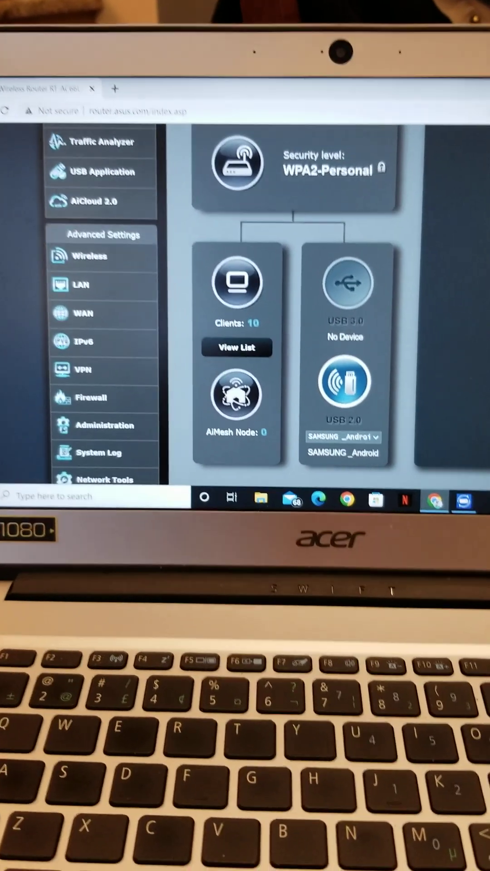
{"action": "scroll", "coordinate": [346, 405], "scroll_direction": "up", "scroll_amount": 3}
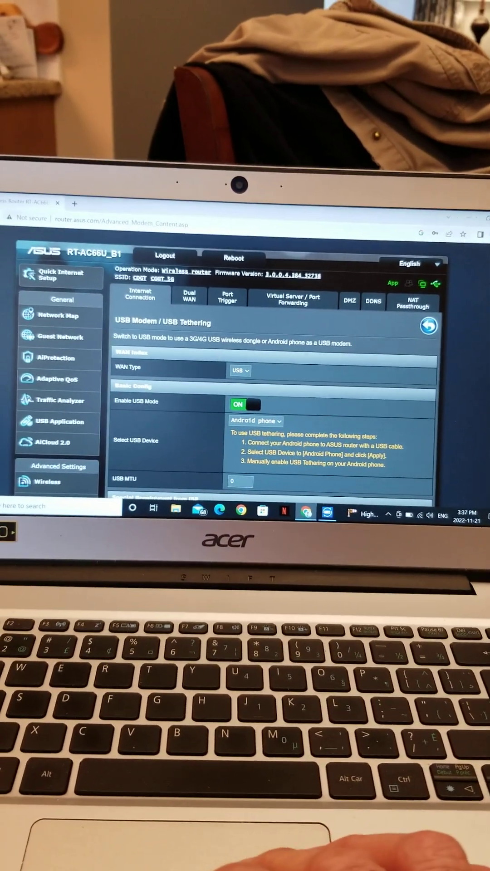
{"action": "scroll", "coordinate": [486, 430], "scroll_direction": "down", "scroll_amount": 2}
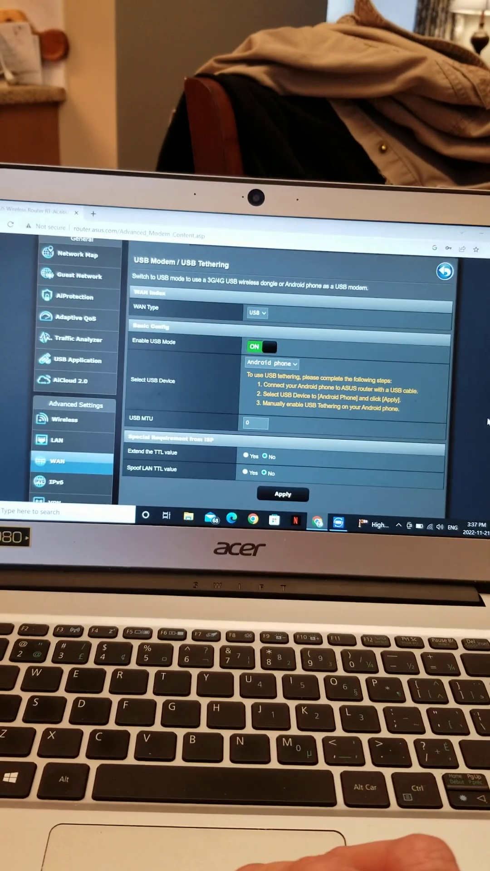
{"action": "scroll", "coordinate": [487, 431], "scroll_direction": "up", "scroll_amount": 2}
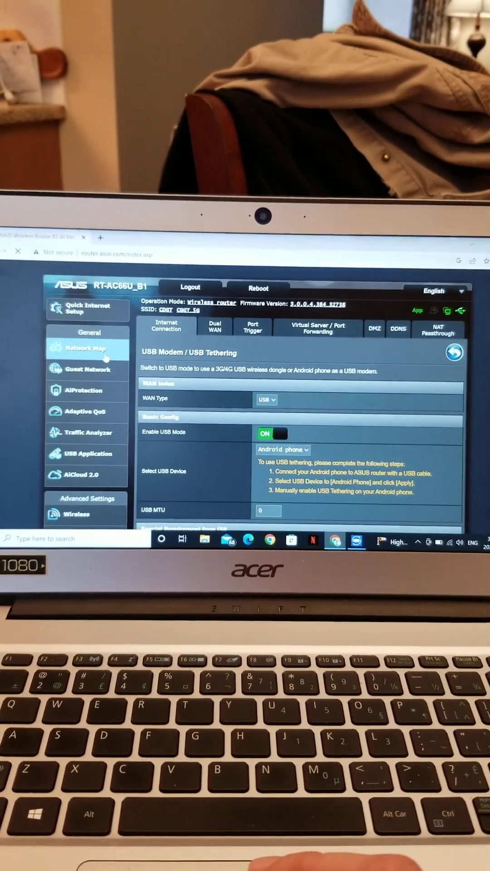
Step: Return to the Network Map to see 10 clients and the Android phone on USB 2.0
{"action": "left_click", "coordinate": [102, 355]}
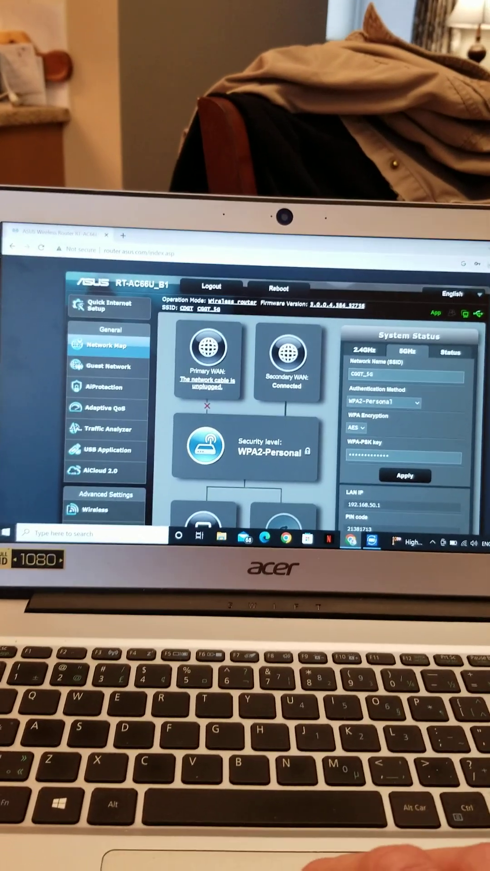
{"action": "scroll", "coordinate": [299, 370], "scroll_direction": "down", "scroll_amount": 2}
{"action": "scroll", "coordinate": [245, 388], "scroll_direction": "down", "scroll_amount": 2}
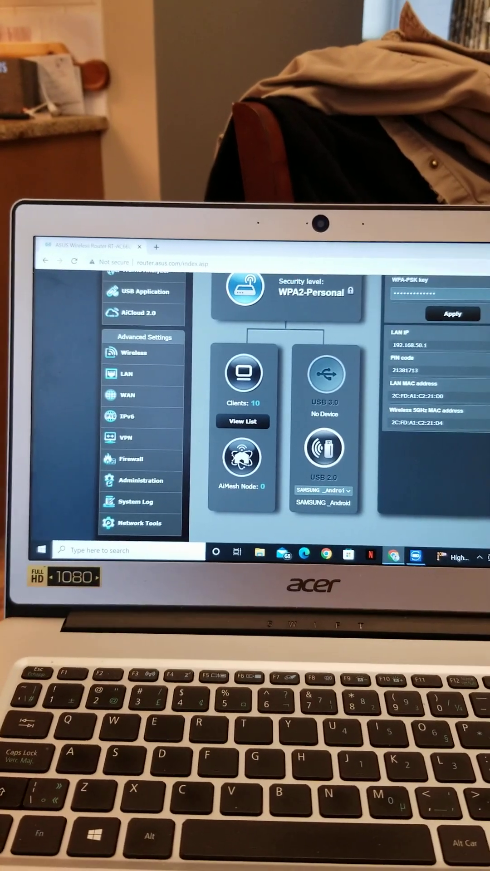
{"action": "scroll", "coordinate": [294, 408], "scroll_direction": "down", "scroll_amount": 3}
{"action": "scroll", "coordinate": [293, 409], "scroll_direction": "up", "scroll_amount": 3}
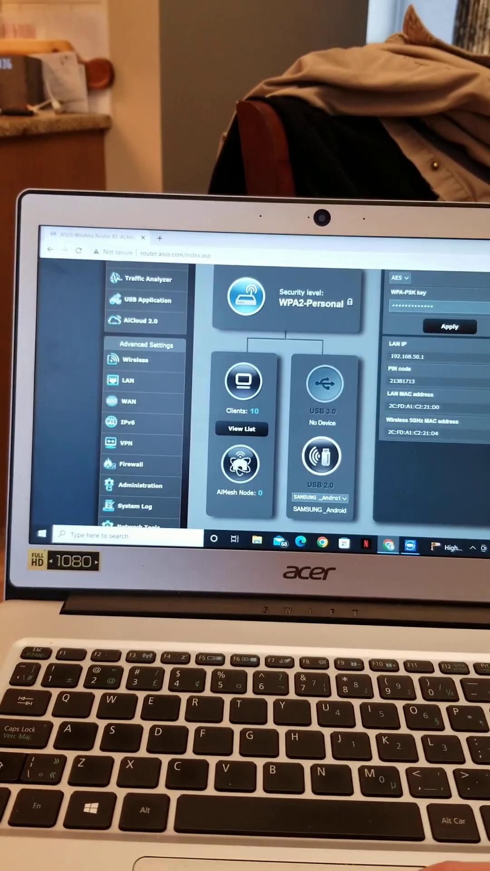
{"action": "scroll", "coordinate": [293, 409], "scroll_direction": "up", "scroll_amount": 2}
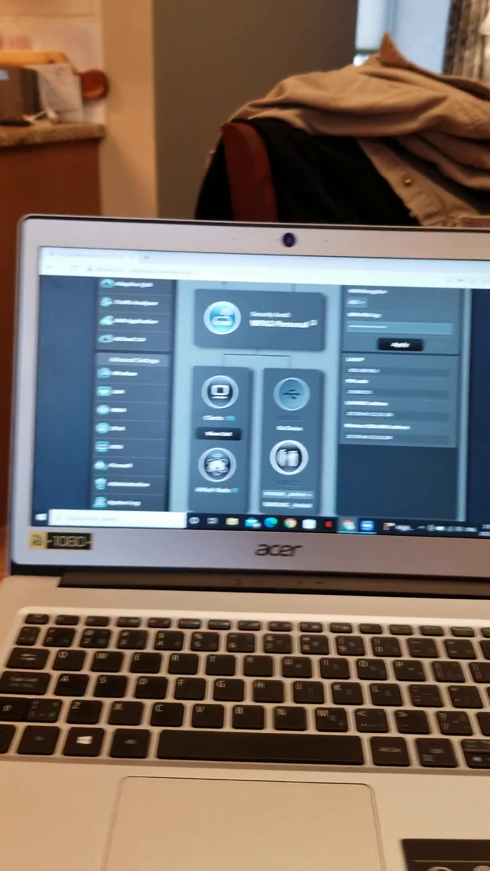